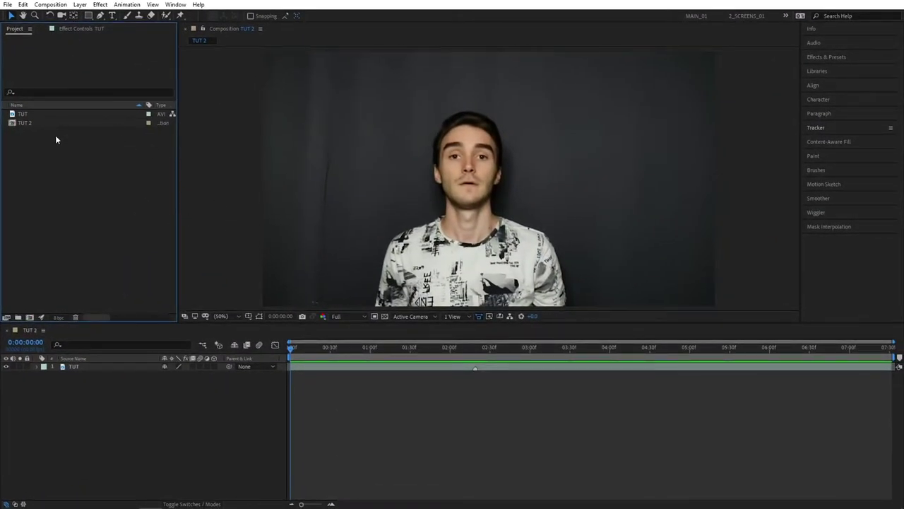
Step: Scrub to about 0:00:02:19, where the finger is raised, and select the TUT layer
{"action": "left_click", "coordinate": [580, 136]}
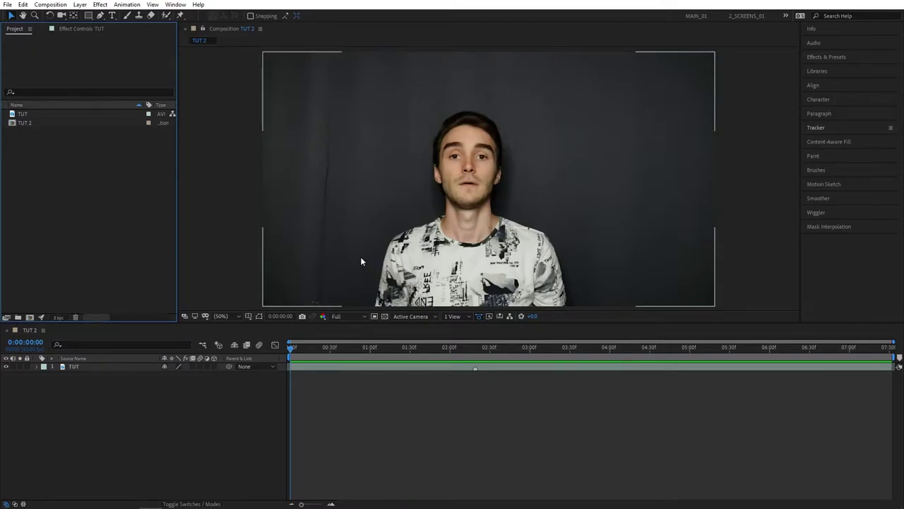
{"action": "left_click_drag", "start_coordinate": [290, 347], "coordinate": [475, 363]}
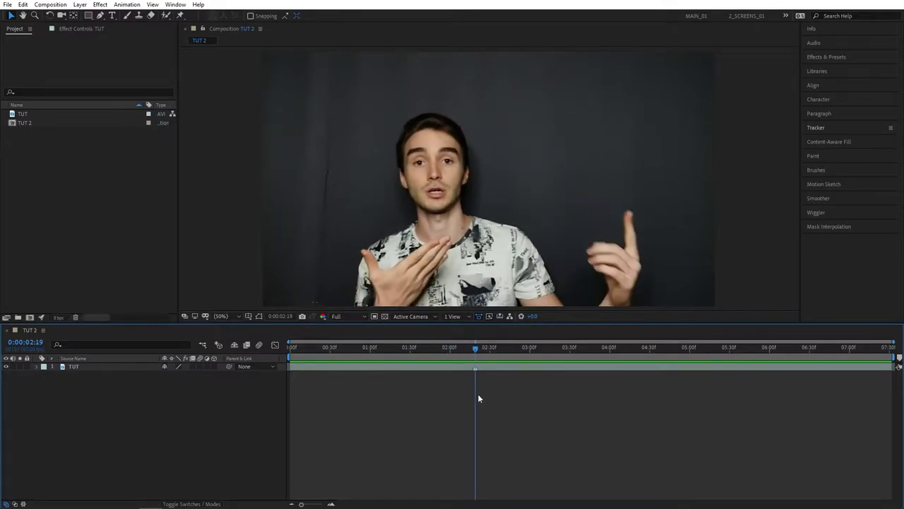
{"action": "left_click", "coordinate": [475, 368]}
{"action": "key", "text": "ctrl+shift+a"}
{"action": "left_click", "coordinate": [474, 364]}
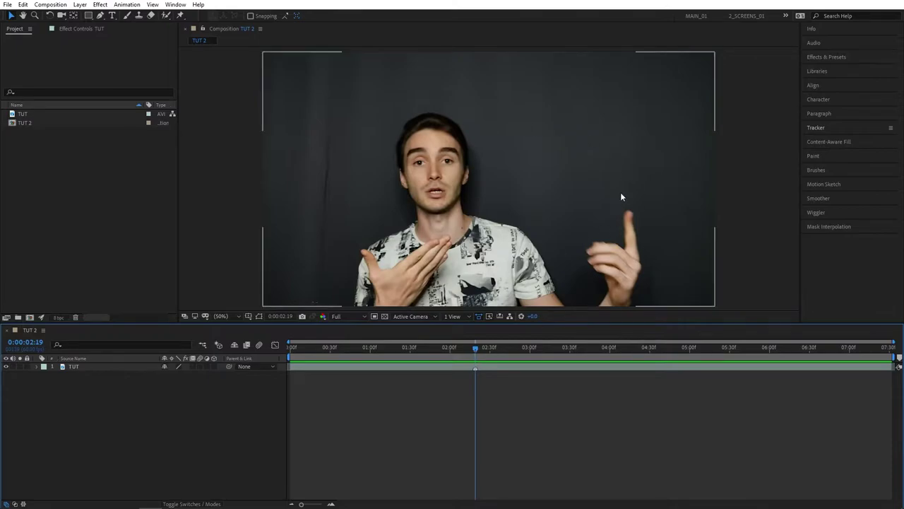
Step: Deselect the TUT layer and expand the Tracker panel's motion tracking controls
{"action": "key", "text": "ctrl+shift+a"}
{"action": "left_click", "coordinate": [817, 128]}
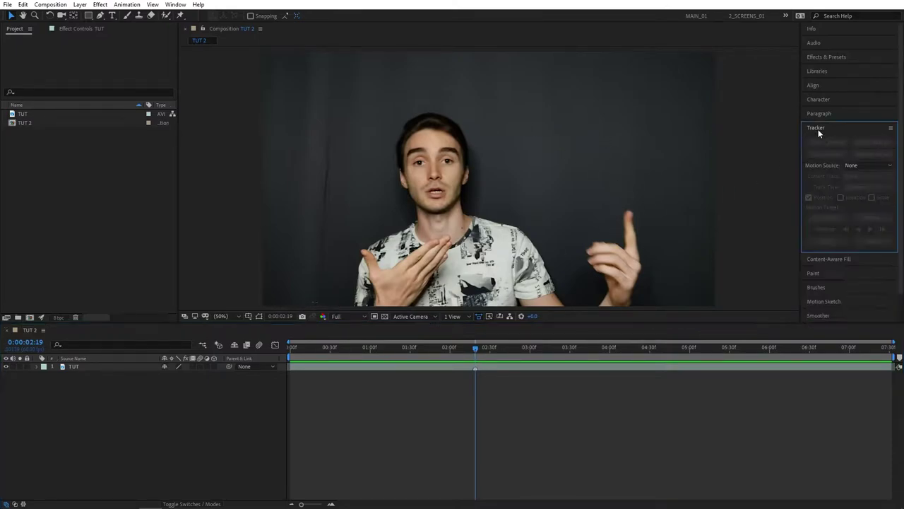
{"action": "left_click", "coordinate": [175, 4]}
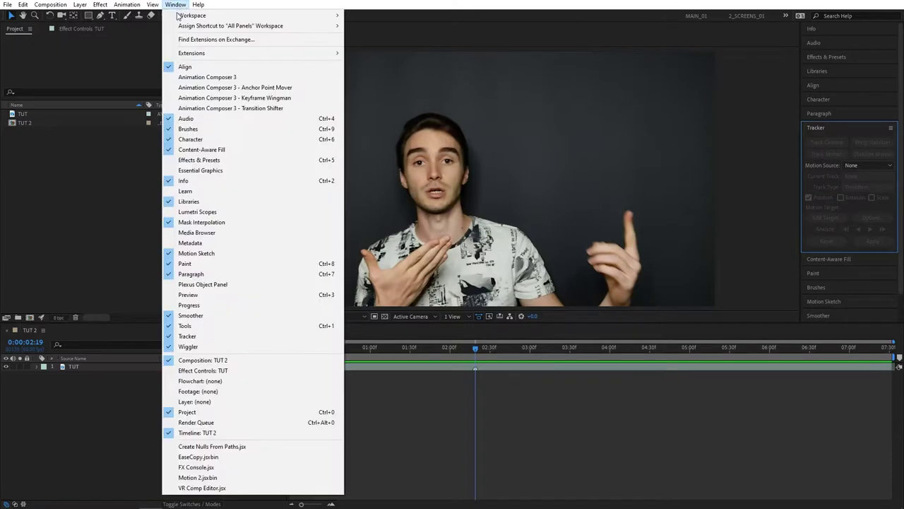
{"action": "left_click", "coordinate": [759, 378]}
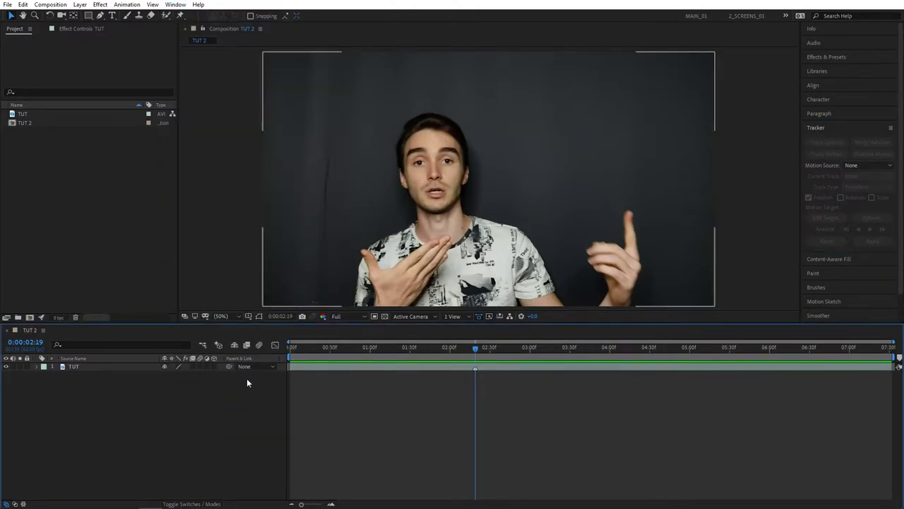
Step: Add a new Null Object layer, Null 1, to the TUT 2 composition
{"action": "right_click", "coordinate": [96, 398]}
{"action": "mouse_move", "coordinate": [120, 404]}
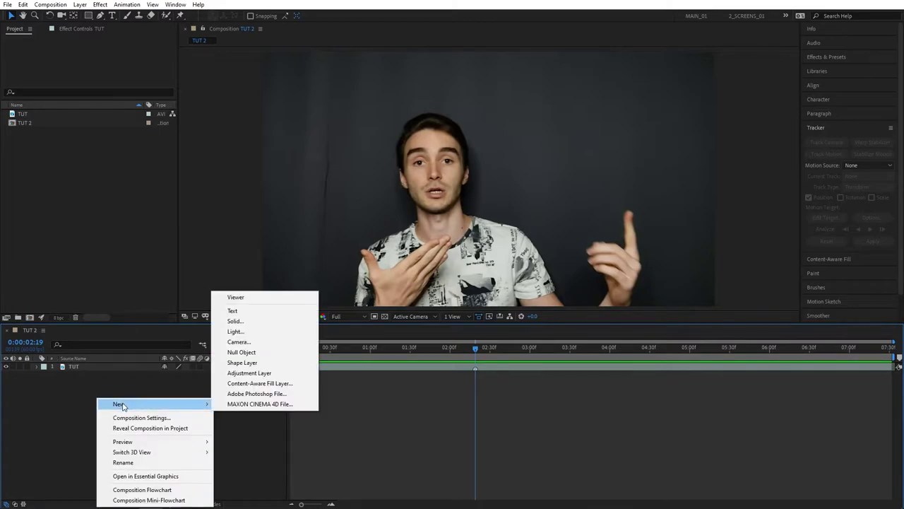
{"action": "left_click", "coordinate": [233, 351]}
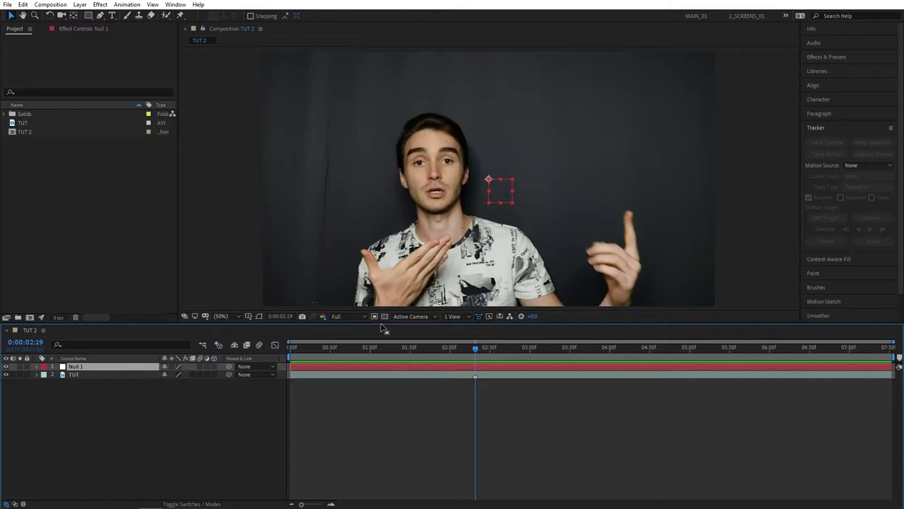
Step: Open the TUT footage in the Layer panel and start Track Motion on it
{"action": "left_click", "coordinate": [77, 377]}
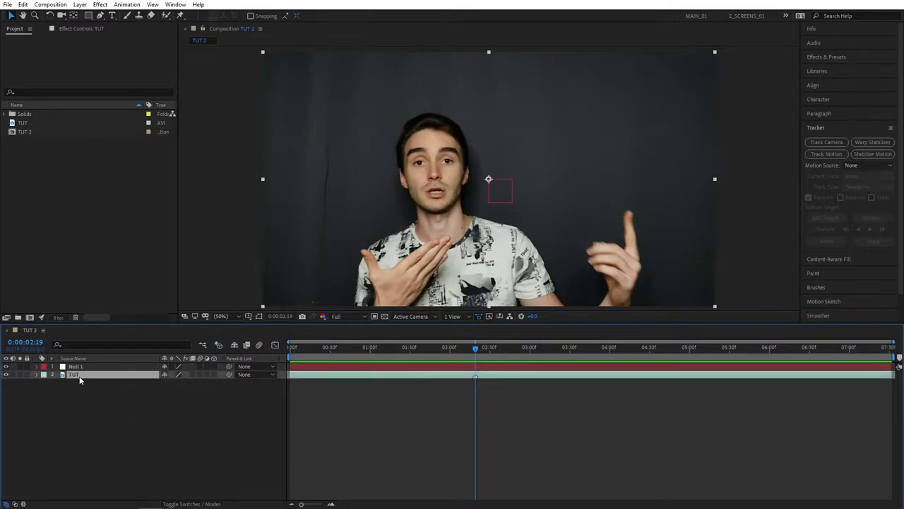
{"action": "double_click", "coordinate": [92, 378]}
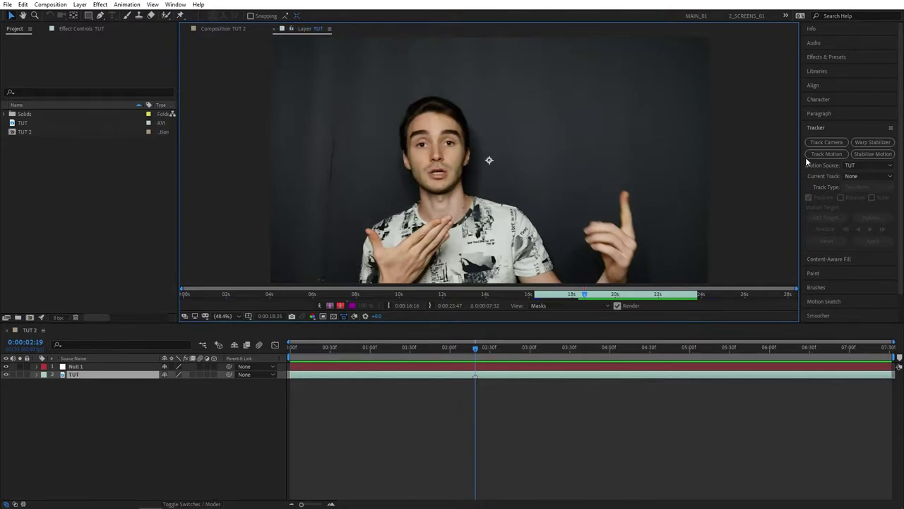
{"action": "left_click", "coordinate": [828, 154]}
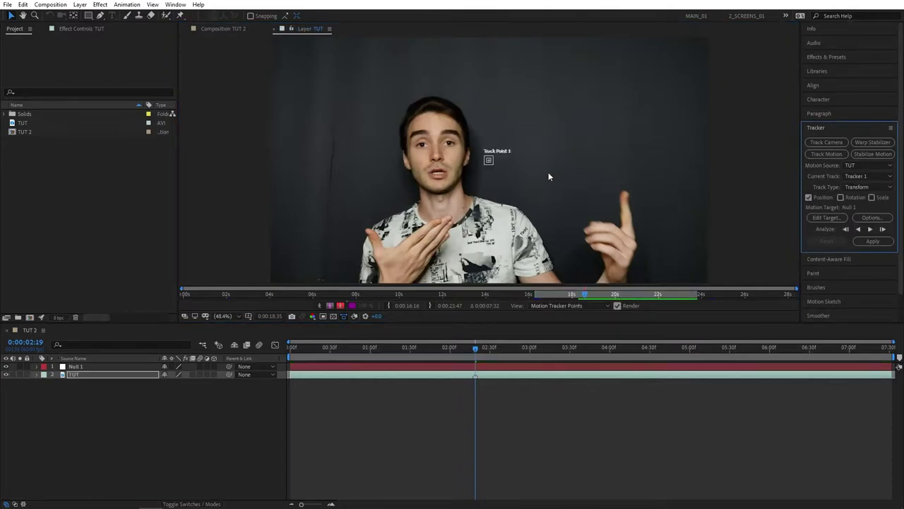
Step: Zoom the layer view to 200% and bring Track Point 1 toward the fingertip
{"action": "scroll", "coordinate": [550, 174], "scroll_direction": "up", "scroll_amount": 4}
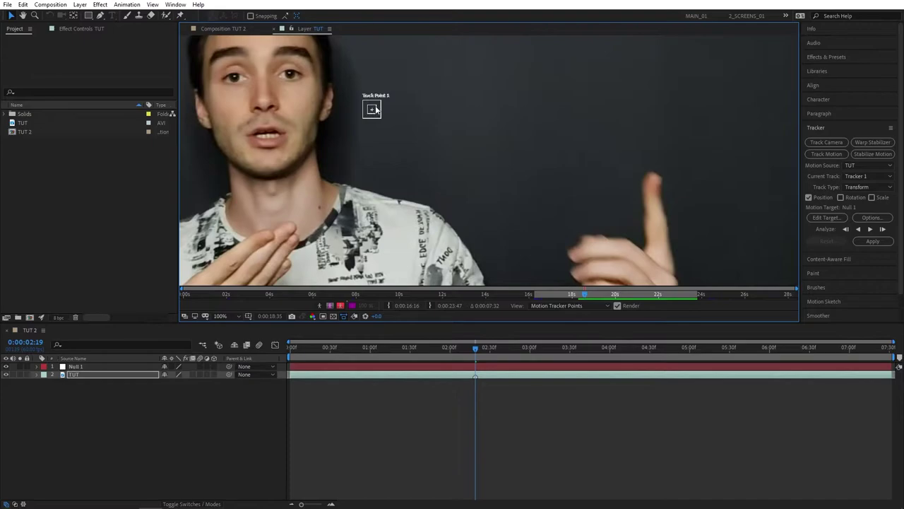
{"action": "key", "text": "period"}
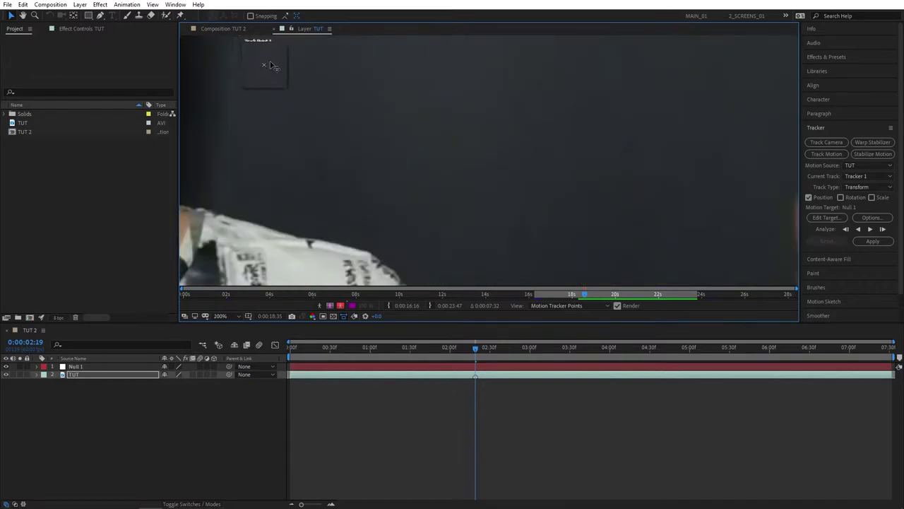
{"action": "left_click_drag", "start_coordinate": [270, 65], "coordinate": [516, 201]}
{"action": "key", "text": "comma"}
{"action": "key", "text": "period"}
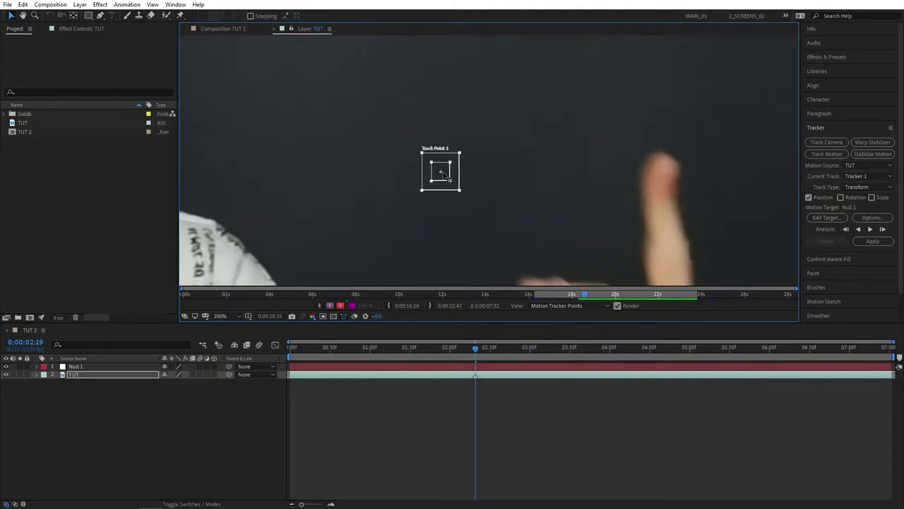
Step: Centre Track Point 1 on the fingertip, enlarge its search box, and heighten its feature box
{"action": "left_click_drag", "start_coordinate": [465, 175], "coordinate": [677, 158]}
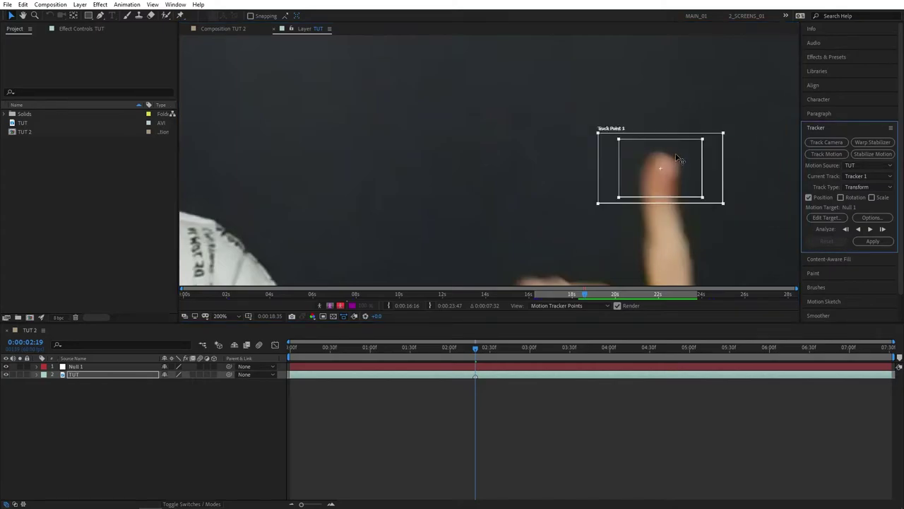
{"action": "left_click_drag", "start_coordinate": [724, 133], "coordinate": [736, 115]}
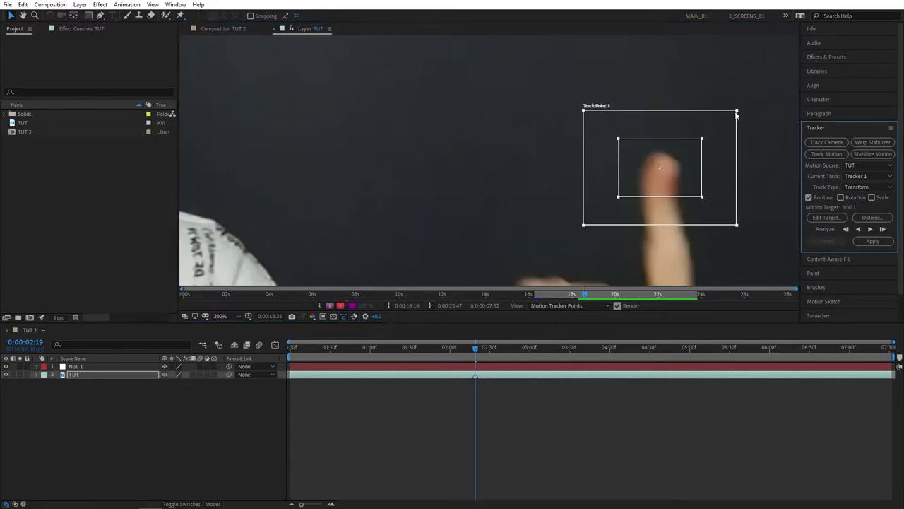
{"action": "key", "text": "comma"}
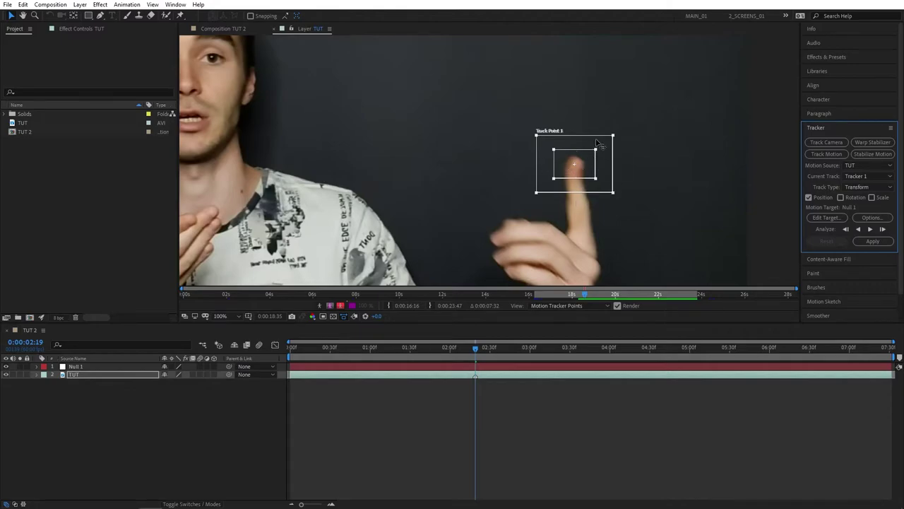
{"action": "left_click_drag", "start_coordinate": [590, 151], "coordinate": [595, 147]}
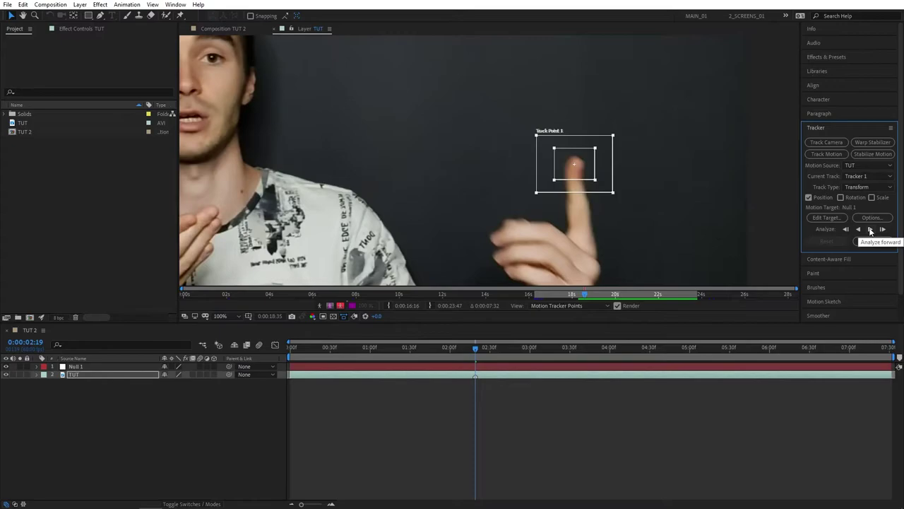
Step: Analyze Track Point 1 forward through the clip, then scrub back to an earlier frame
{"action": "left_click", "coordinate": [870, 230]}
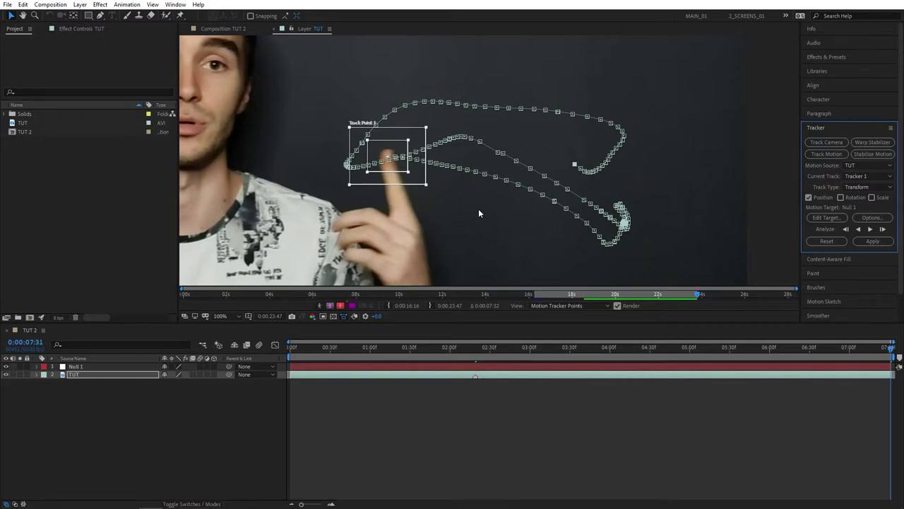
{"action": "scroll", "coordinate": [478, 208], "scroll_direction": "down", "scroll_amount": 5}
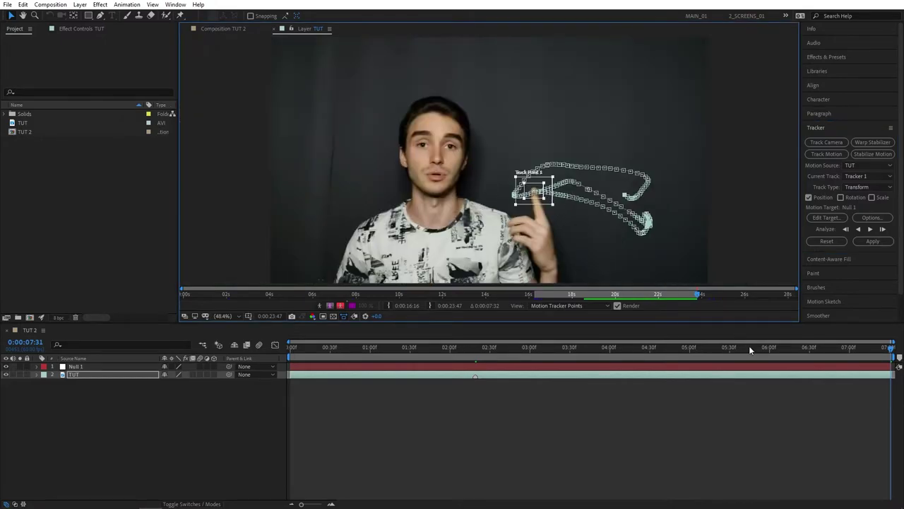
{"action": "left_click_drag", "start_coordinate": [766, 349], "coordinate": [662, 355]}
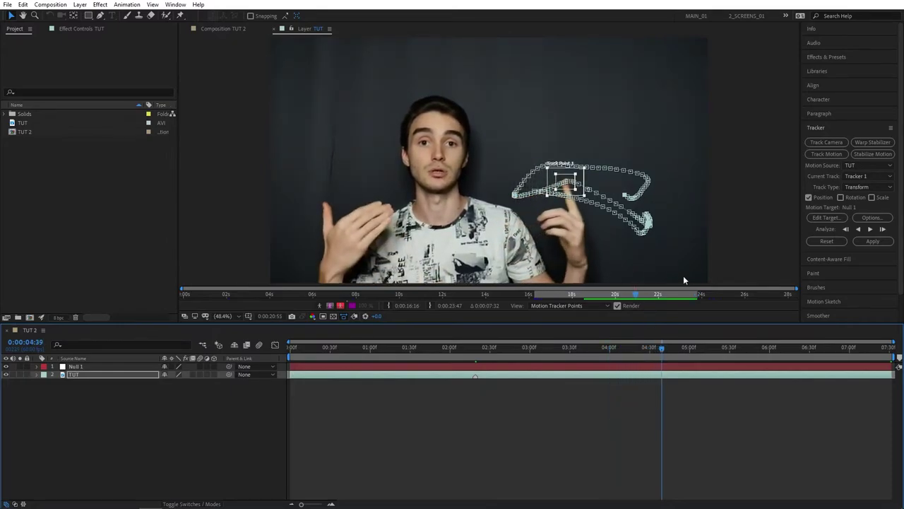
Step: Set 1. Null 1 as the layer in the Motion Target dialog and confirm with OK
{"action": "left_click", "coordinate": [825, 218]}
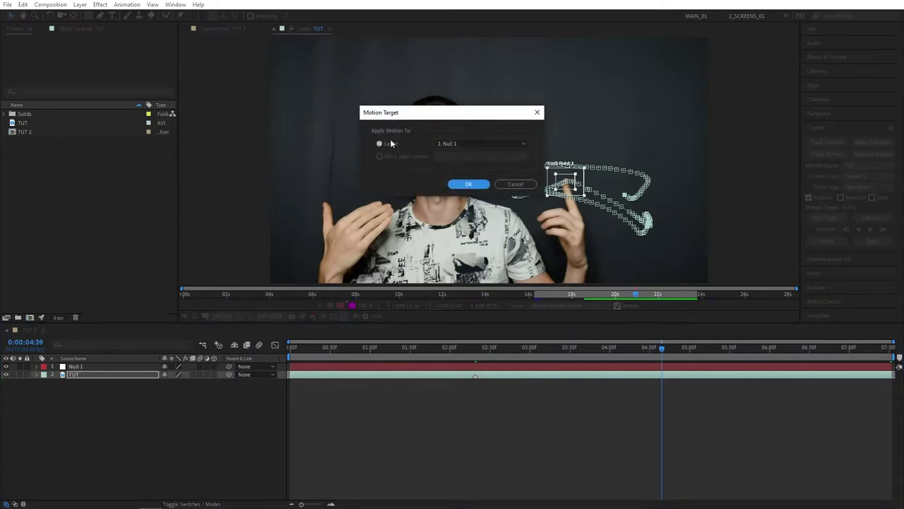
{"action": "left_click", "coordinate": [448, 145]}
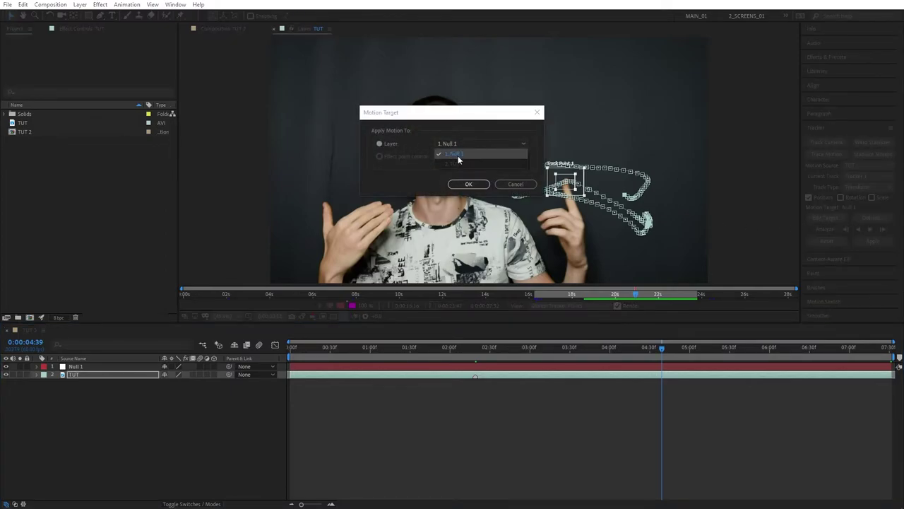
{"action": "left_click", "coordinate": [459, 154]}
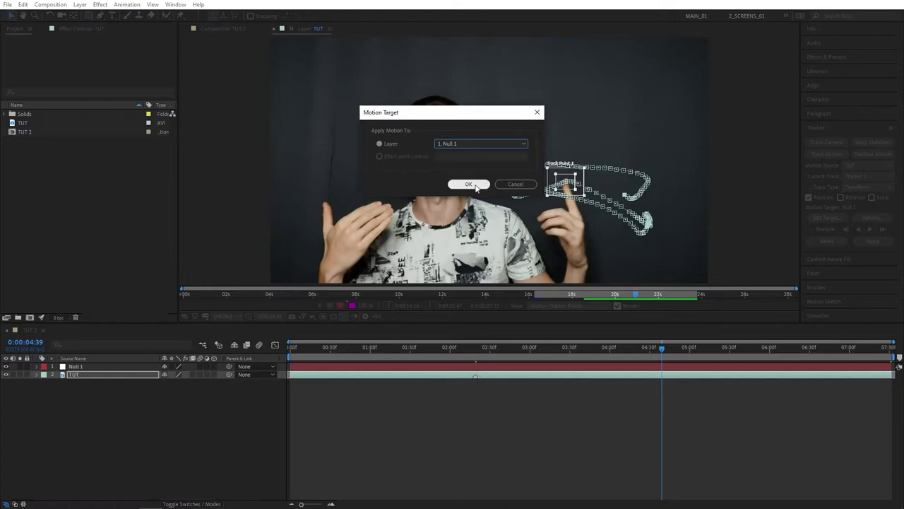
{"action": "left_click", "coordinate": [469, 185]}
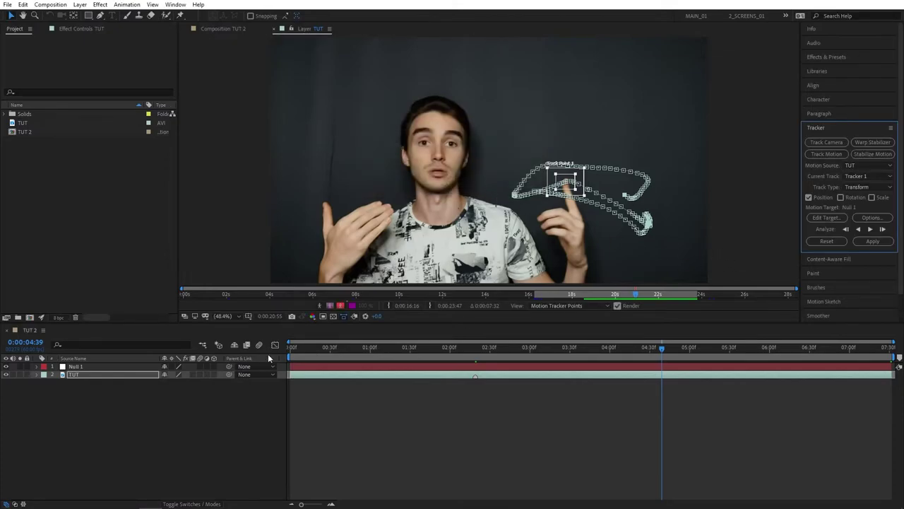
Step: Apply the fingertip track to Null 1 in X and Y
{"action": "left_click", "coordinate": [874, 244]}
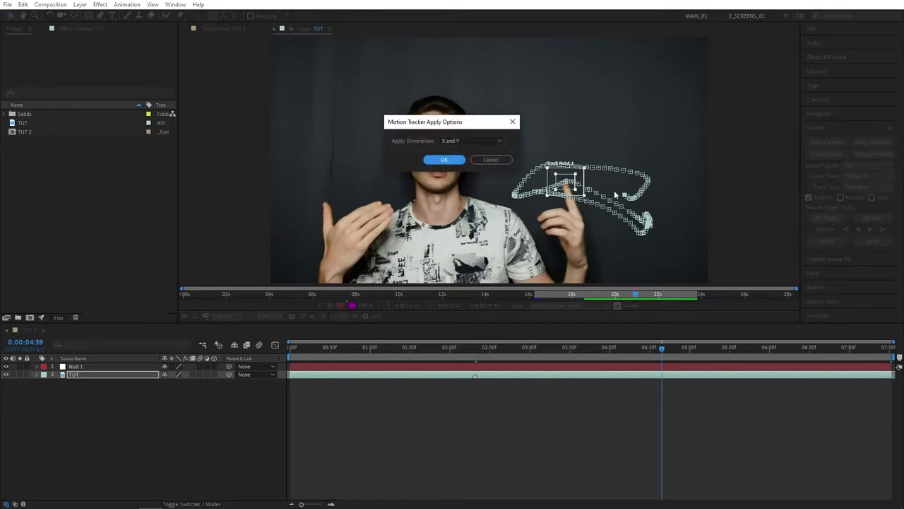
{"action": "left_click", "coordinate": [444, 161]}
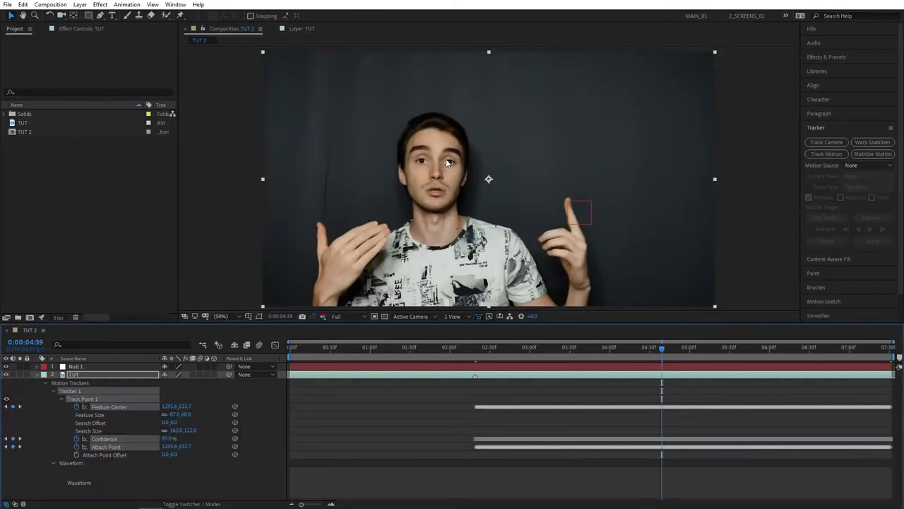
{"action": "key", "text": "u"}
Step: Reveal Null 1's Position keyframes, scrub back to the tracking start, and zoom the timeline in
{"action": "left_click", "coordinate": [84, 368]}
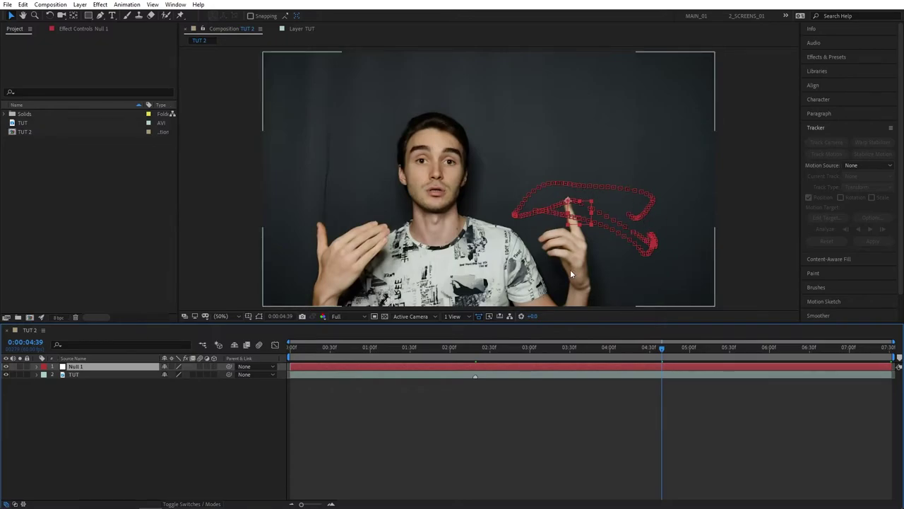
{"action": "key", "text": "u"}
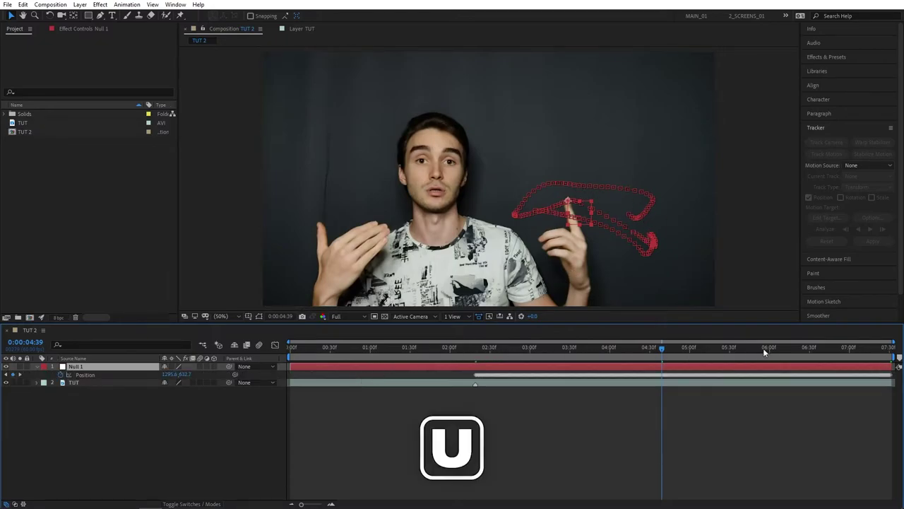
{"action": "left_click_drag", "start_coordinate": [662, 348], "coordinate": [471, 362]}
{"action": "key", "text": "equal"}
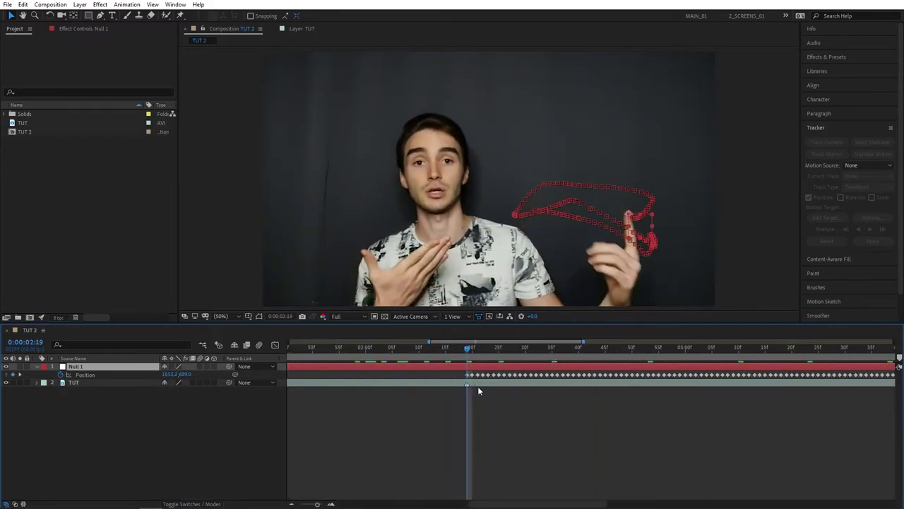
Step: Create a text layer reading 'TEXT' and position it just above the fingertip
{"action": "right_click", "coordinate": [79, 417]}
{"action": "left_click", "coordinate": [79, 416]}
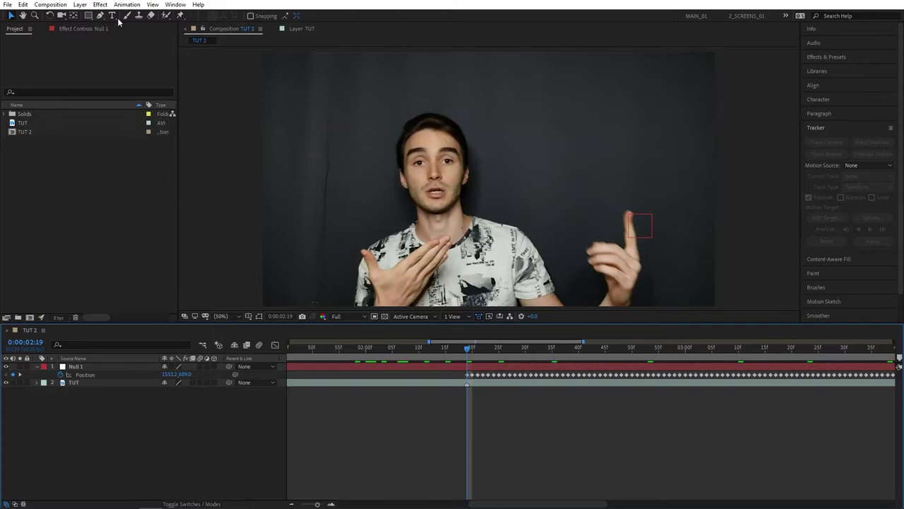
{"action": "left_click", "coordinate": [112, 17]}
{"action": "left_click", "coordinate": [554, 173]}
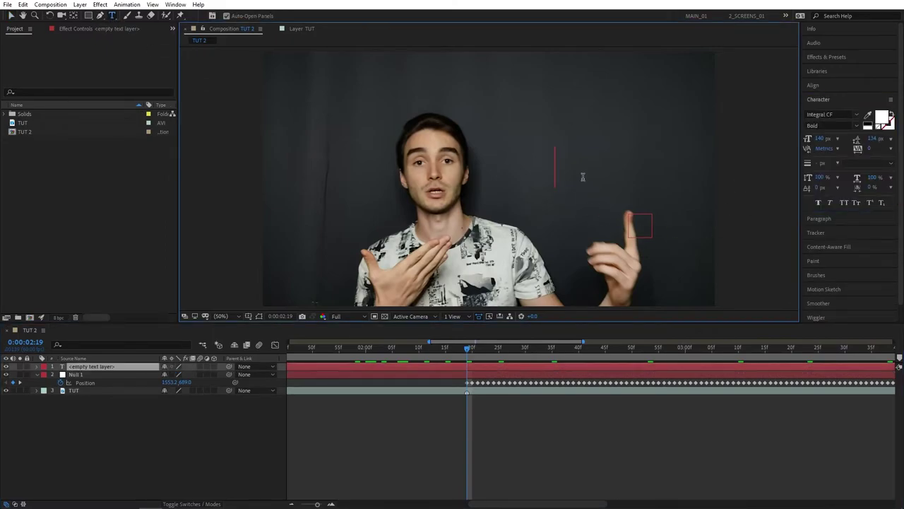
{"action": "type", "text": "TEXT"}
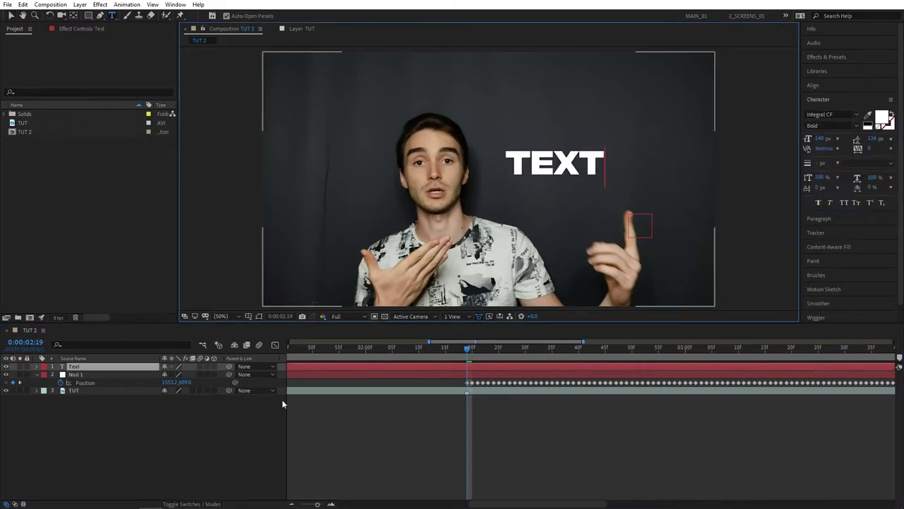
{"action": "left_click", "coordinate": [11, 16]}
{"action": "left_click_drag", "start_coordinate": [556, 165], "coordinate": [629, 197]}
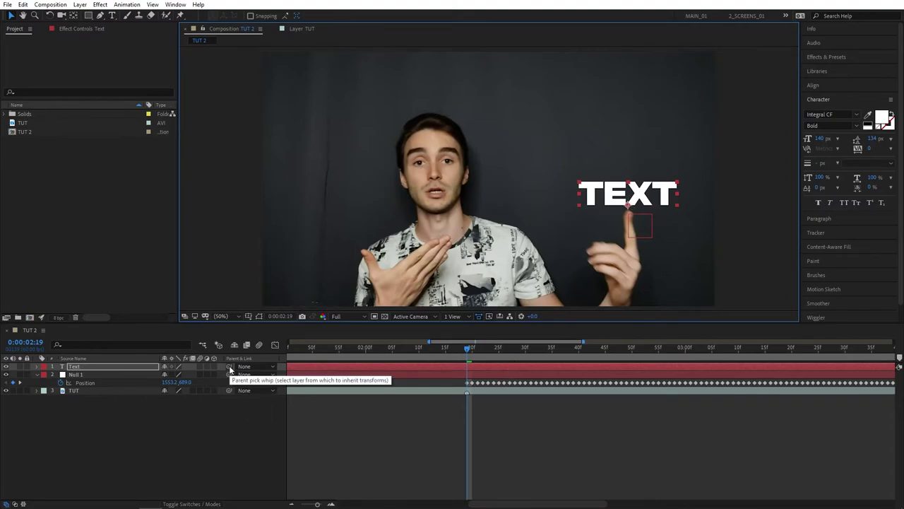
Step: Pick-whip the Text layer to Null 1 and preview the word following the finger
{"action": "left_click_drag", "start_coordinate": [230, 368], "coordinate": [84, 378]}
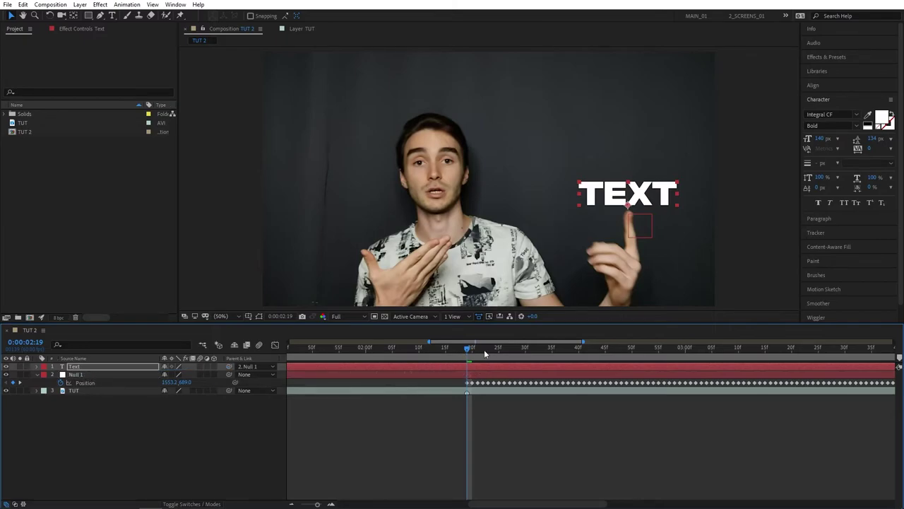
{"action": "key", "text": "space"}
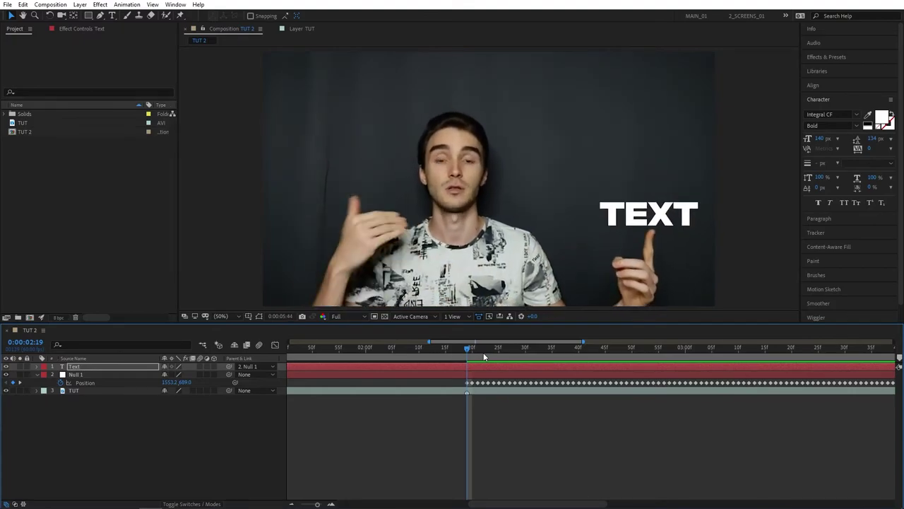
Step: Trim the Text layer's in-point to 2:19 and preview the text appearing with the finger
{"action": "scroll", "coordinate": [483, 357], "scroll_direction": "down", "scroll_amount": 2, "text": "alt"}
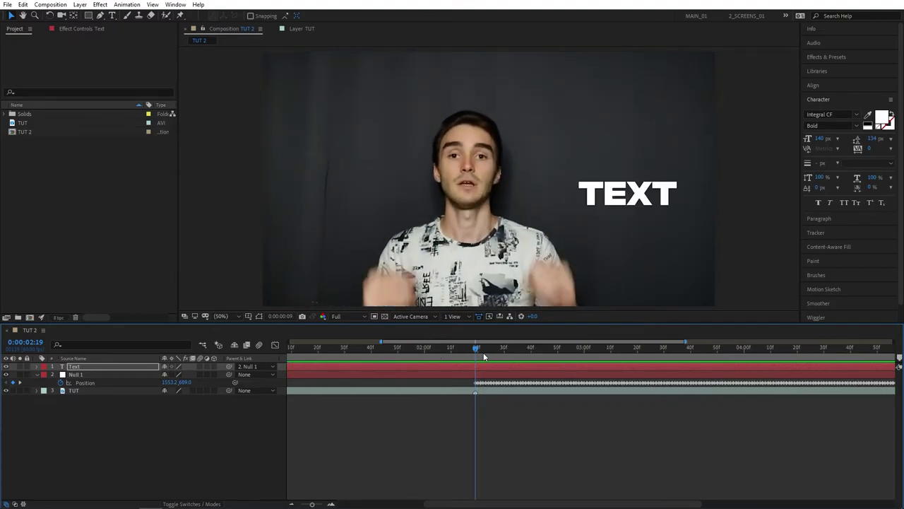
{"action": "scroll", "coordinate": [484, 356], "scroll_direction": "down", "scroll_amount": 3, "text": "alt"}
{"action": "key", "text": "space"}
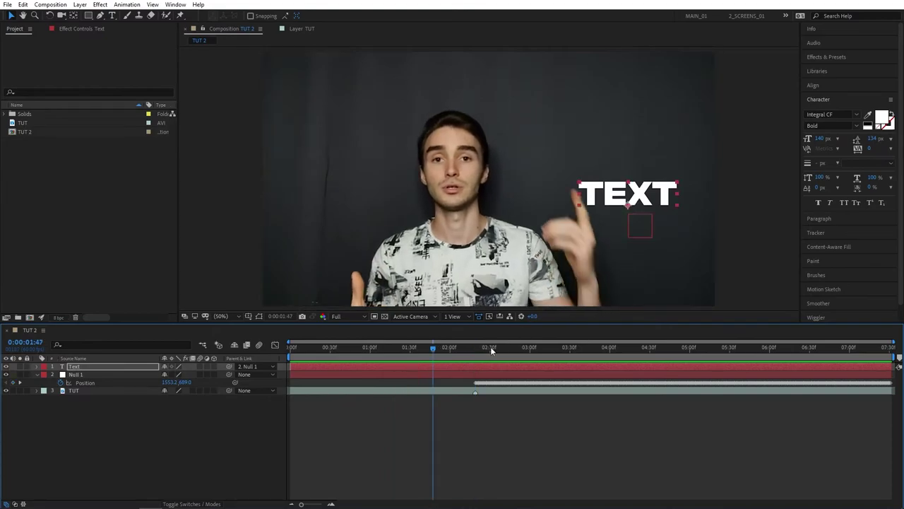
{"action": "left_click", "coordinate": [474, 354]}
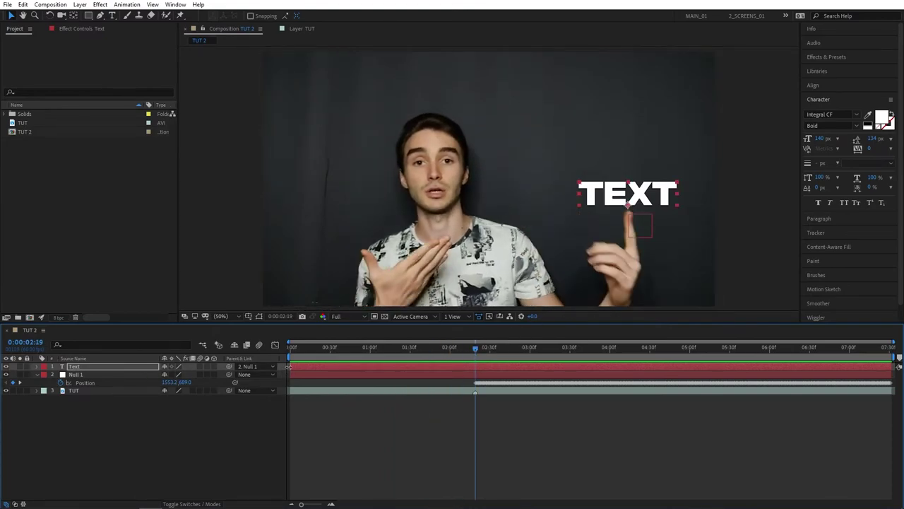
{"action": "left_click_drag", "start_coordinate": [288, 366], "coordinate": [442, 346]}
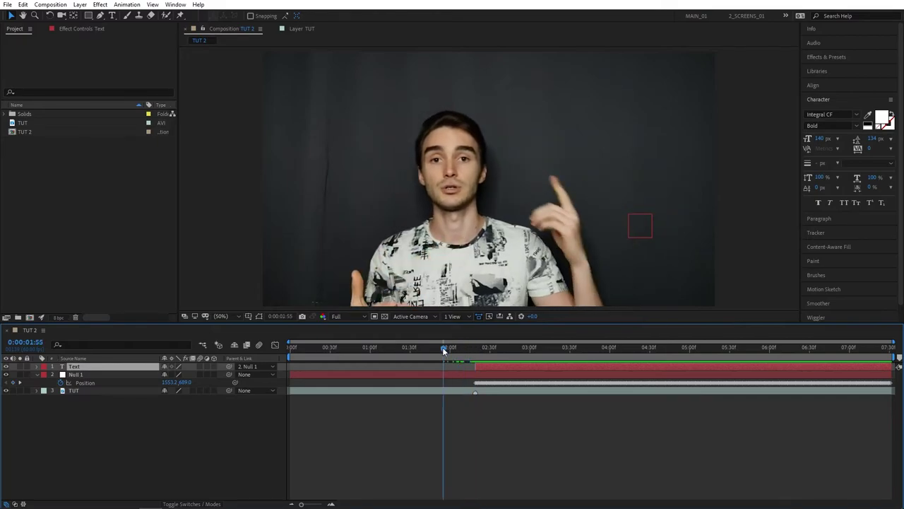
{"action": "key", "text": "space"}
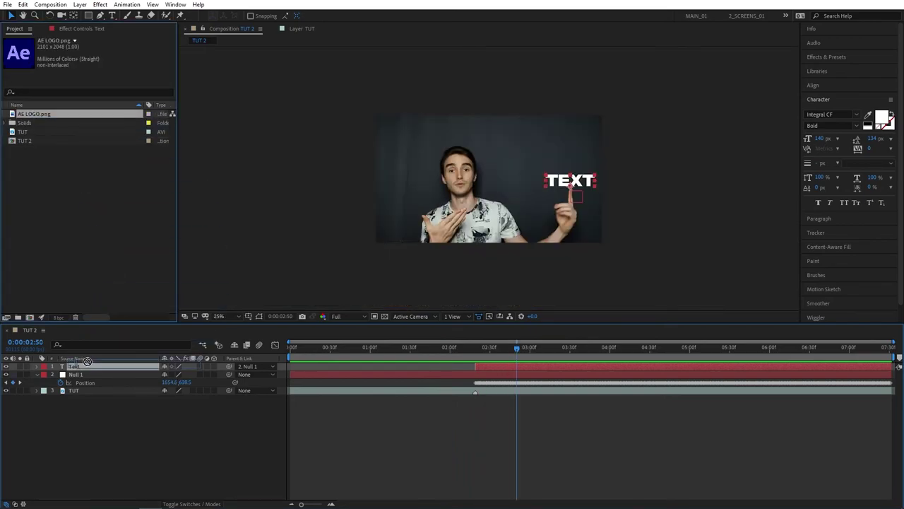
Step: Add AE LOGO.png to the composition, scale it down small, and hide the Text layer
{"action": "left_click_drag", "start_coordinate": [87, 360], "coordinate": [84, 364]}
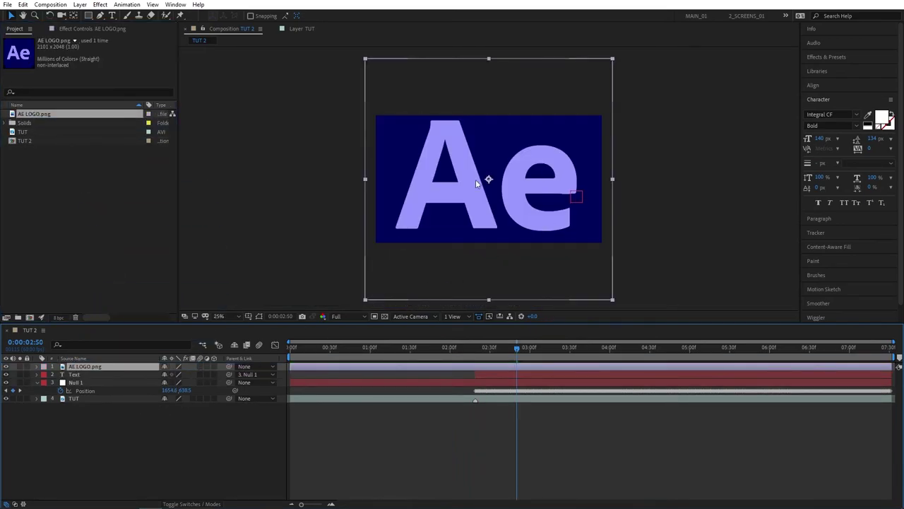
{"action": "left_click_drag", "start_coordinate": [612, 59], "coordinate": [506, 163]}
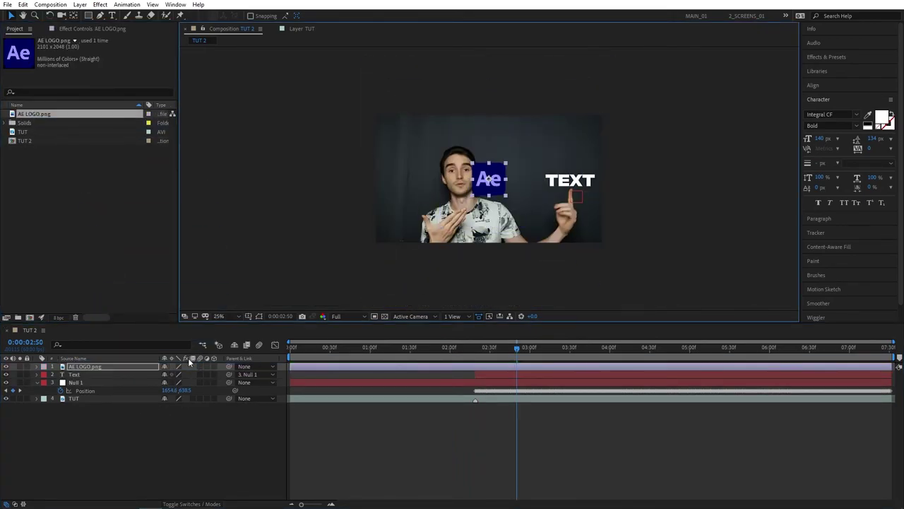
{"action": "left_click", "coordinate": [6, 374]}
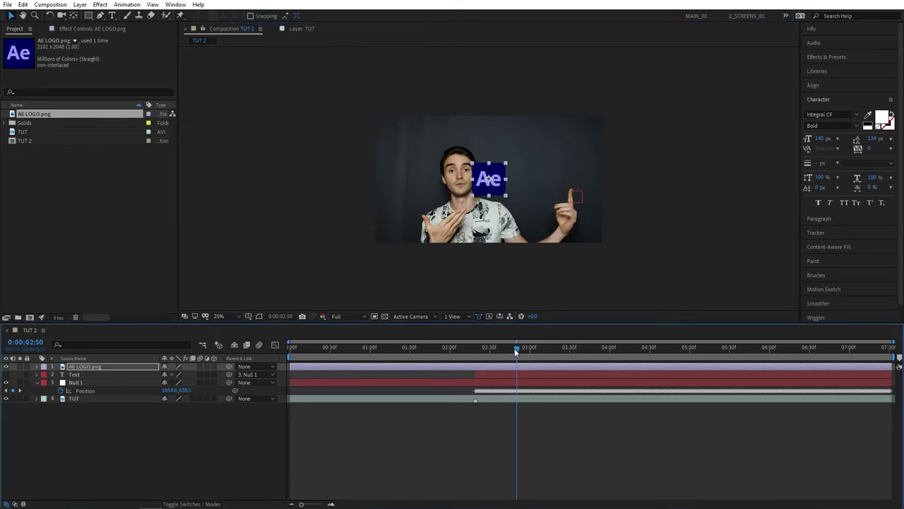
Step: At 2:19, where tracking starts, place the logo just above the fingertip
{"action": "left_click_drag", "start_coordinate": [515, 352], "coordinate": [475, 349]}
{"action": "scroll", "coordinate": [491, 178], "scroll_direction": "up", "scroll_amount": 2}
{"action": "left_click_drag", "start_coordinate": [489, 178], "coordinate": [597, 164]}
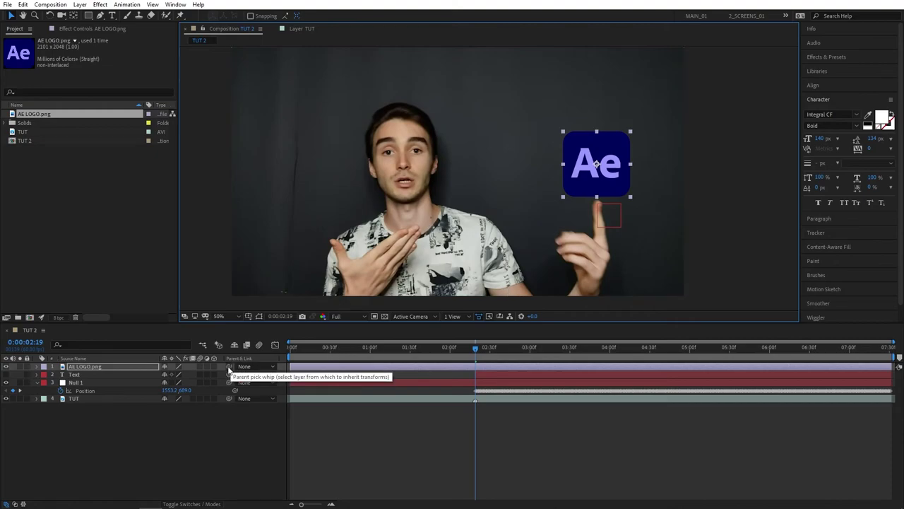
Step: Parent the AE LOGO.png layer to Null 1 and preview the logo tracking the fingertip
{"action": "left_click_drag", "start_coordinate": [228, 367], "coordinate": [77, 384]}
{"action": "key", "text": "space"}
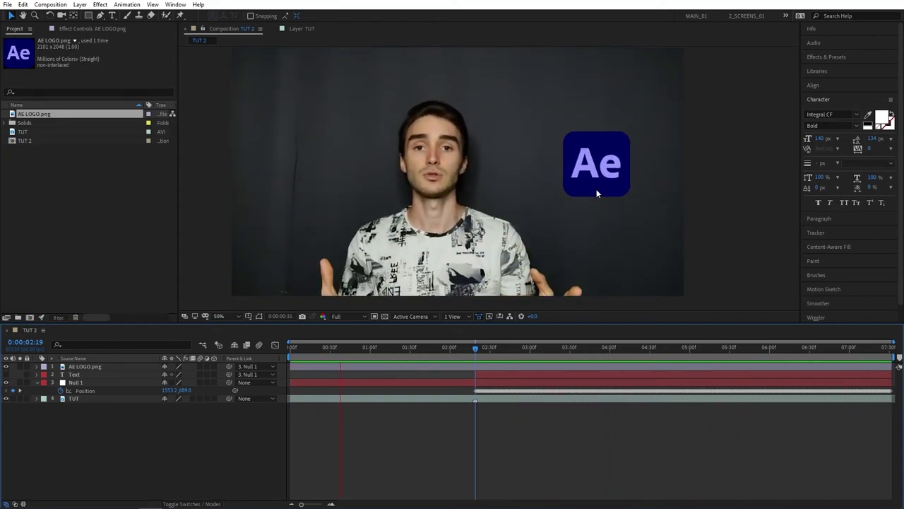
{"action": "left_click", "coordinate": [473, 350]}
{"action": "left_click", "coordinate": [476, 363]}
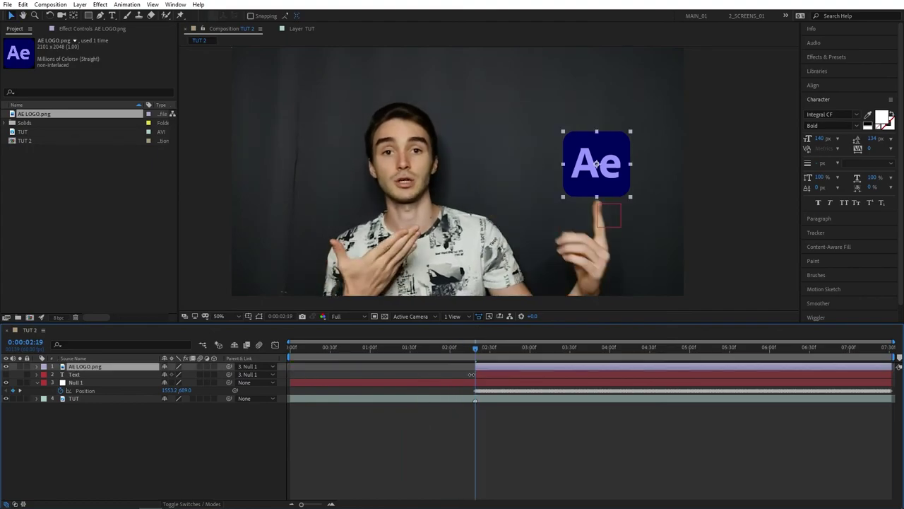
{"action": "left_click_drag", "start_coordinate": [476, 350], "coordinate": [445, 350]}
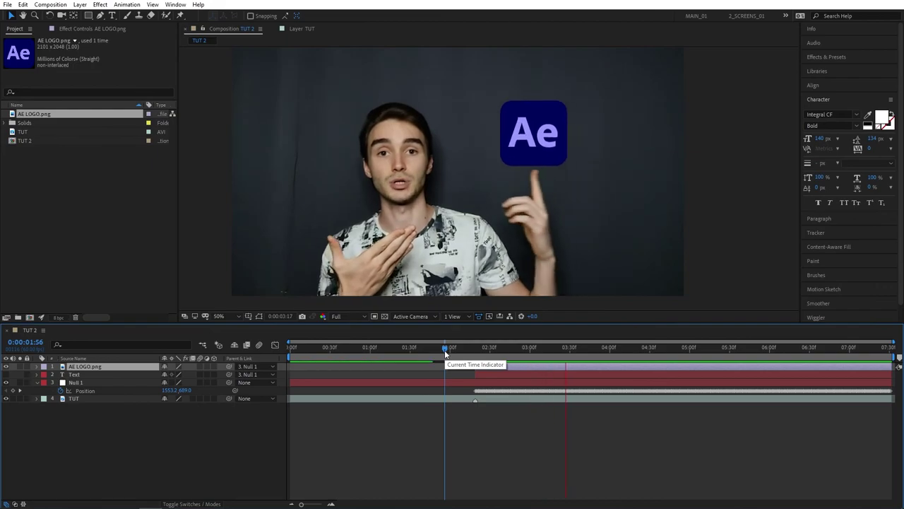